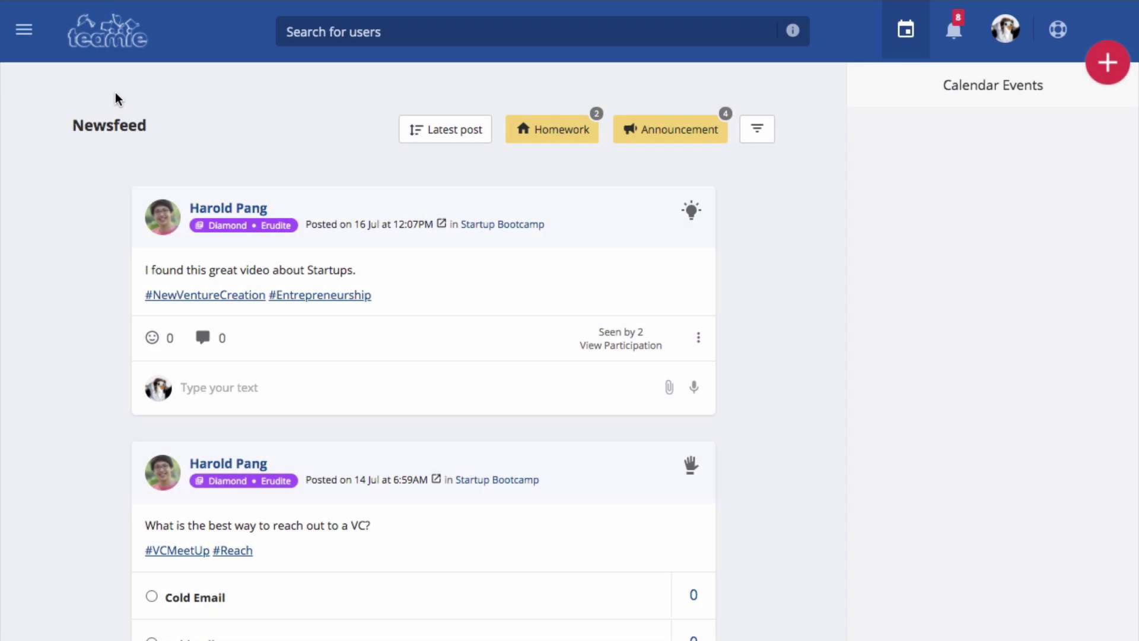
Reach the Manage Classrooms & Social Groups page via the menu's Manage Teamie section
click(25, 44)
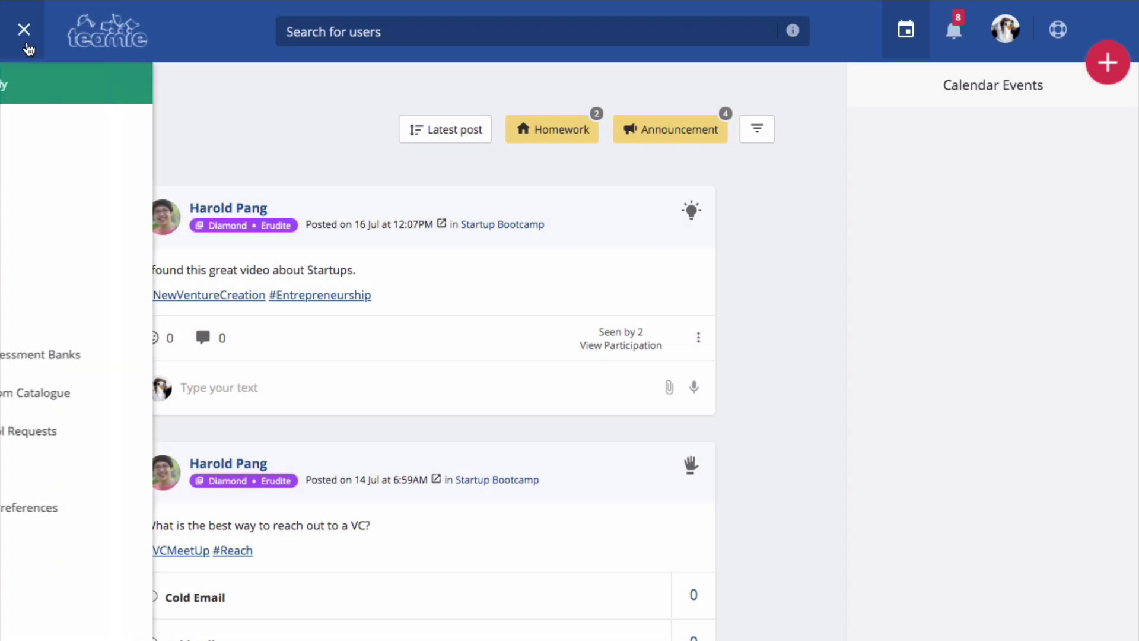
scroll(110, 168, down, 1)
scroll(109, 168, down, 4)
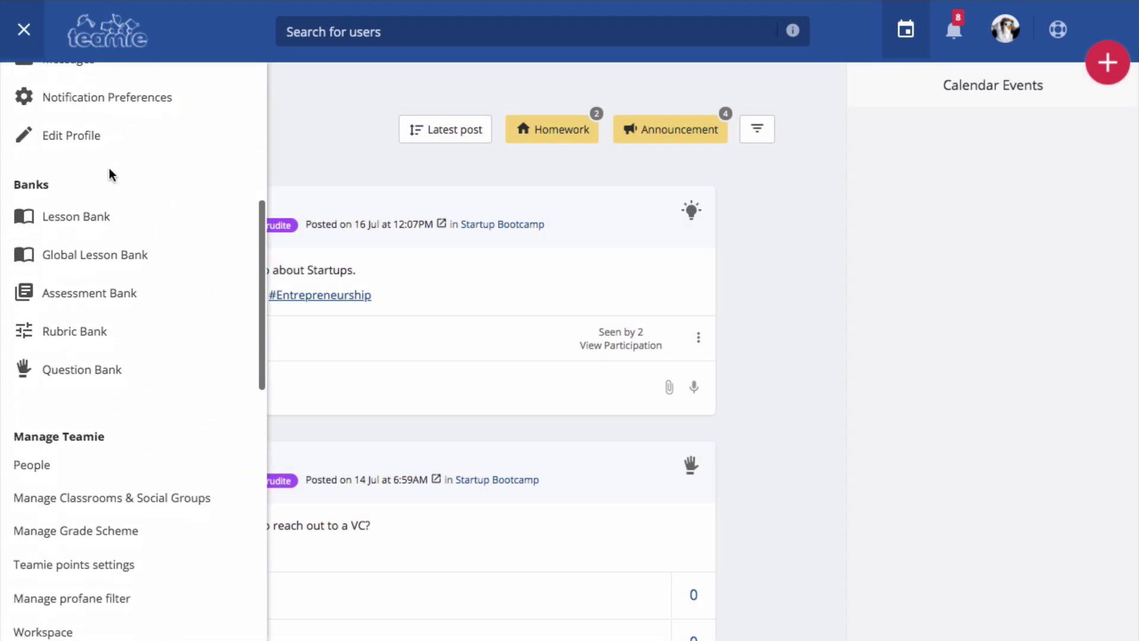
scroll(109, 168, down, 2)
click(142, 354)
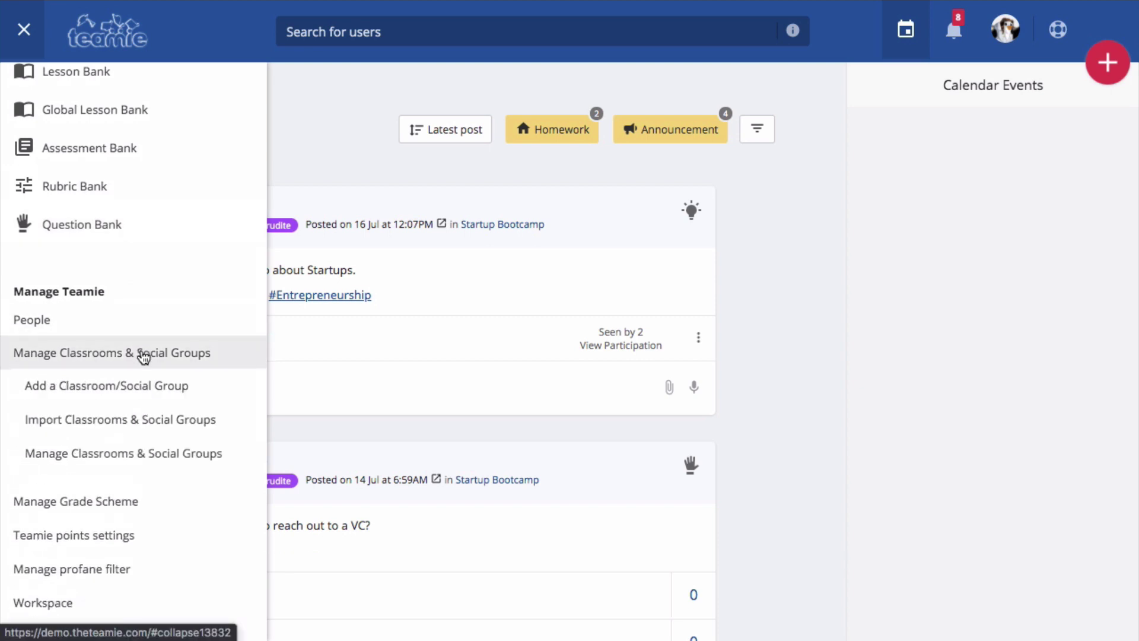
click(141, 461)
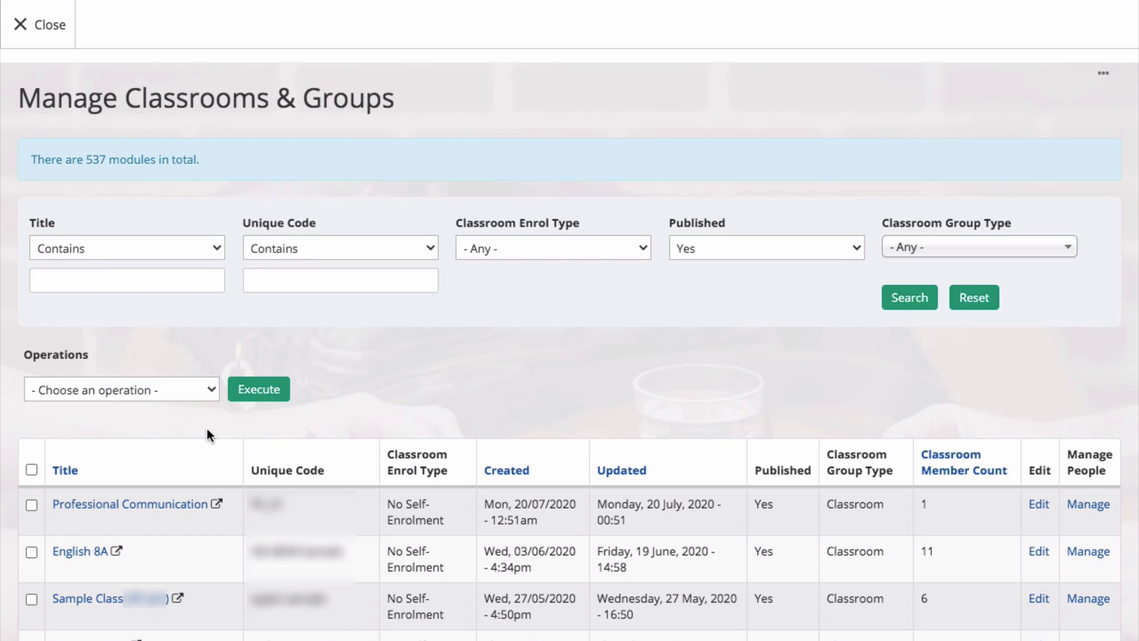
Select the Professional Communication classroom and execute the Archive bulk operation on it
click(33, 509)
click(113, 391)
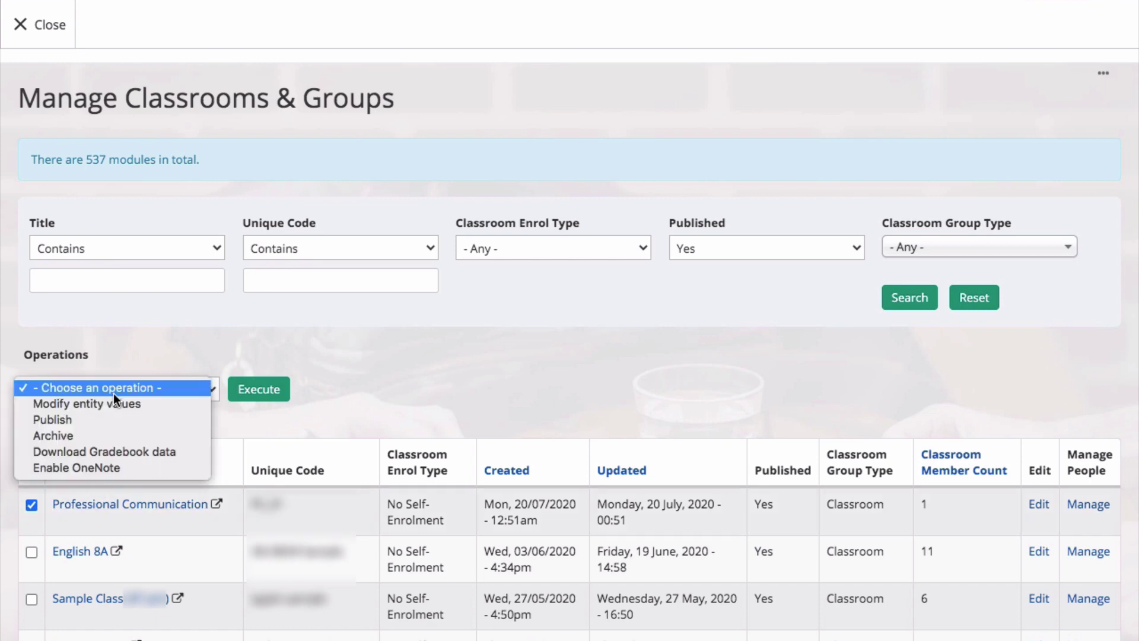
click(115, 435)
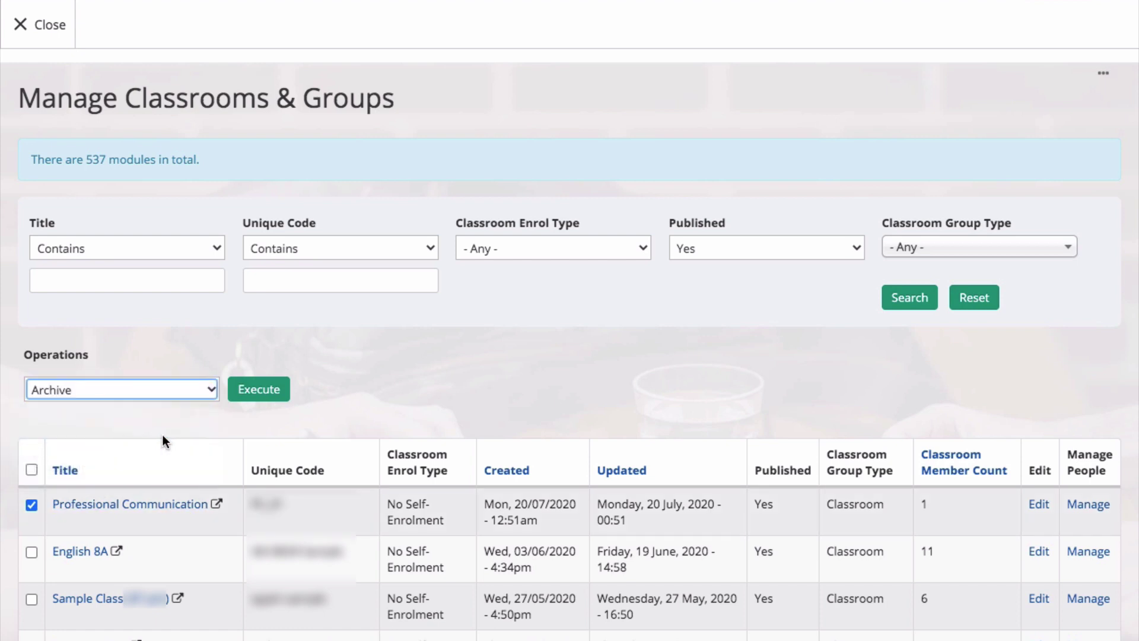
click(258, 389)
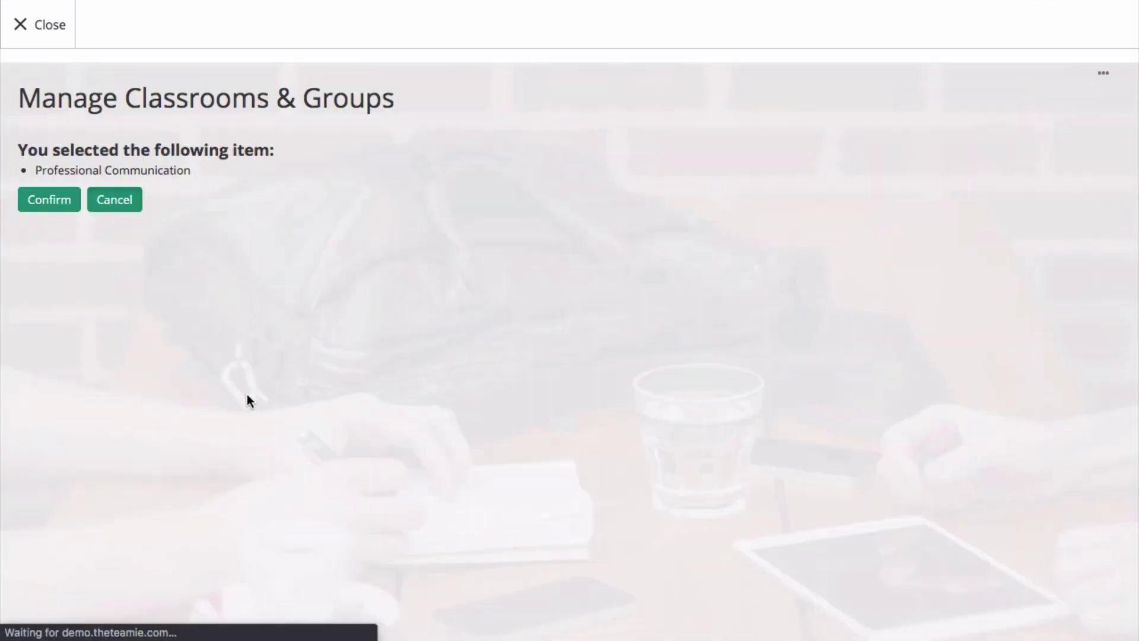
Confirm archiving Professional Communication, then glance at the Published filter choices unchanged
click(50, 217)
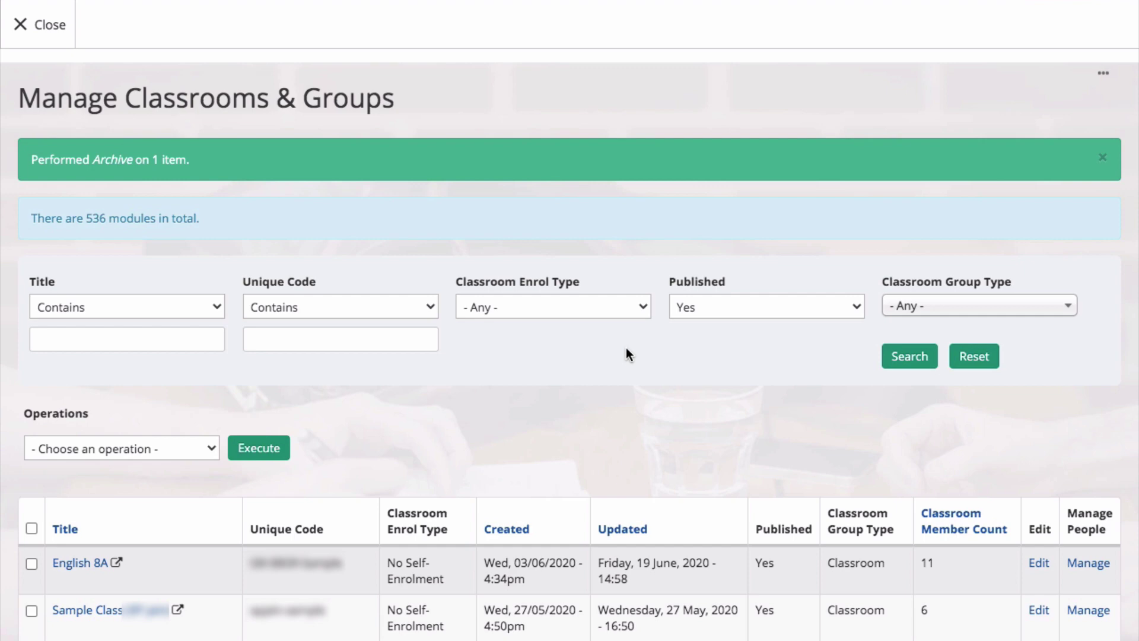
click(699, 311)
click(704, 320)
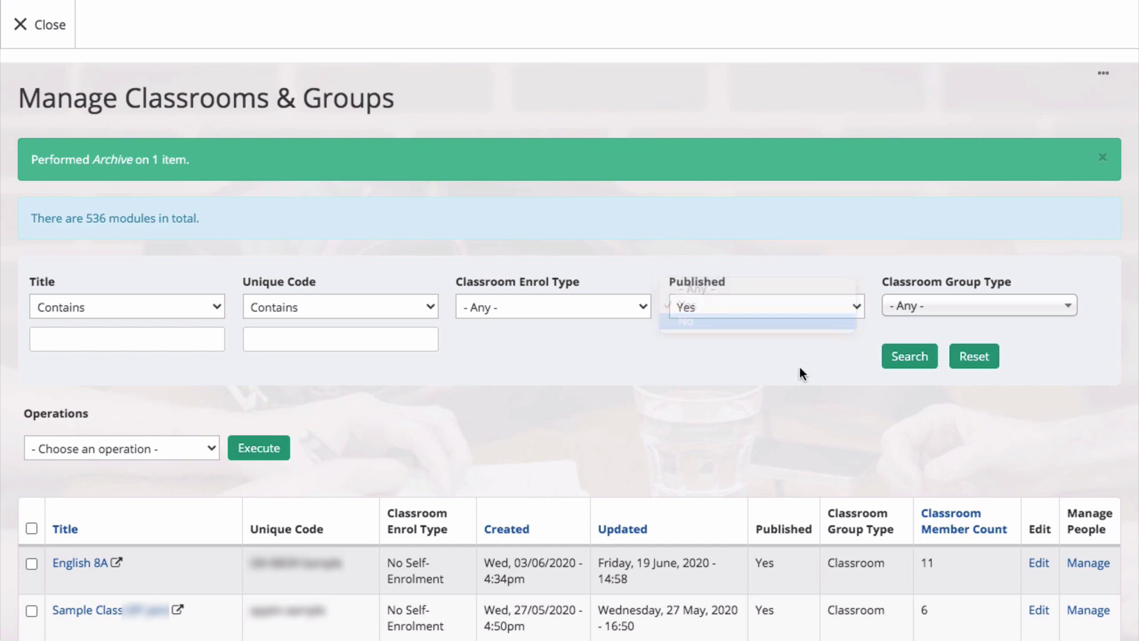